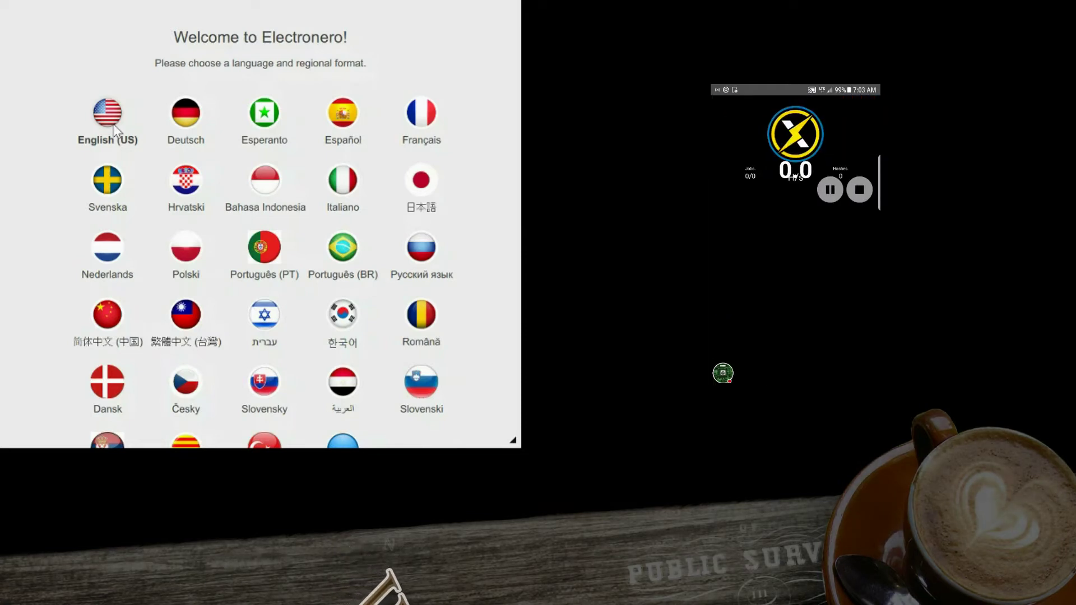
# - Choose English (US) as the wallet language
pyautogui.click(115, 130)
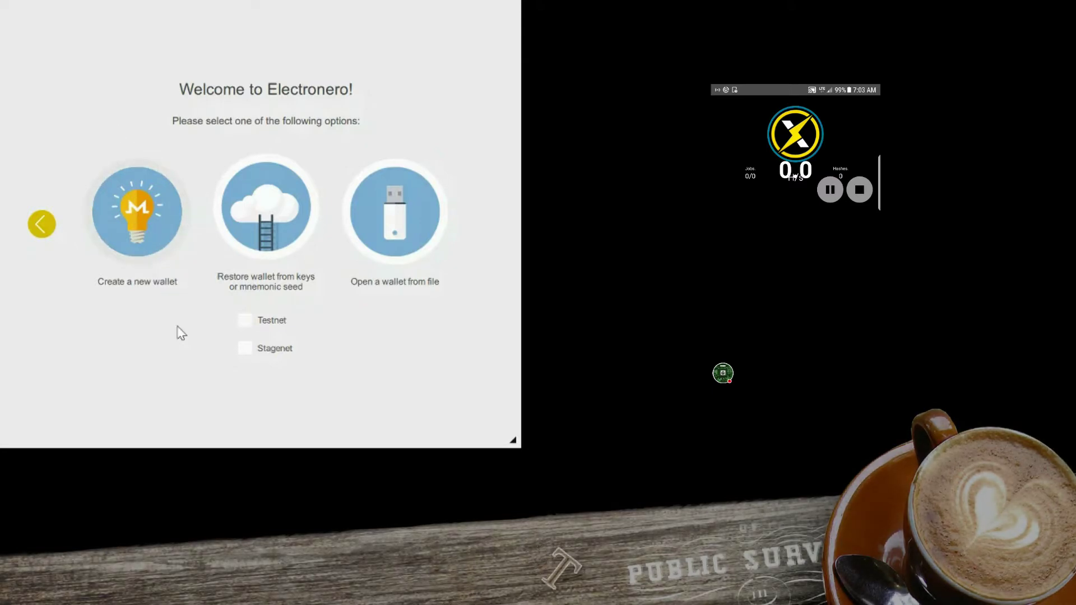
# - Start a new wallet and replace the default name flex 2 with pwntech
pyautogui.click(125, 221)
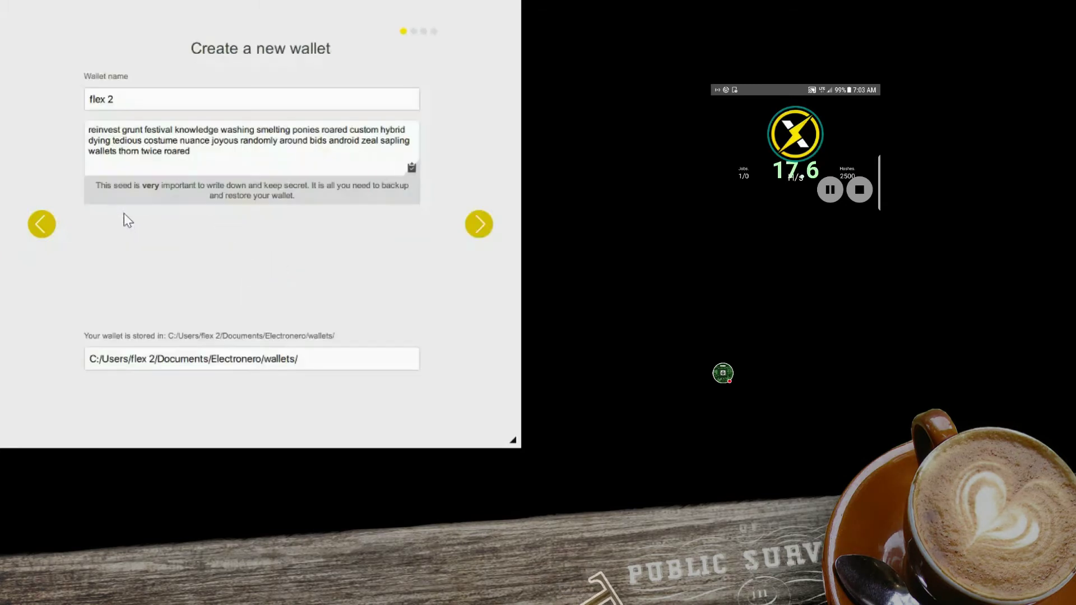
pyautogui.moveTo(137, 101); pyautogui.dragTo(85, 101)
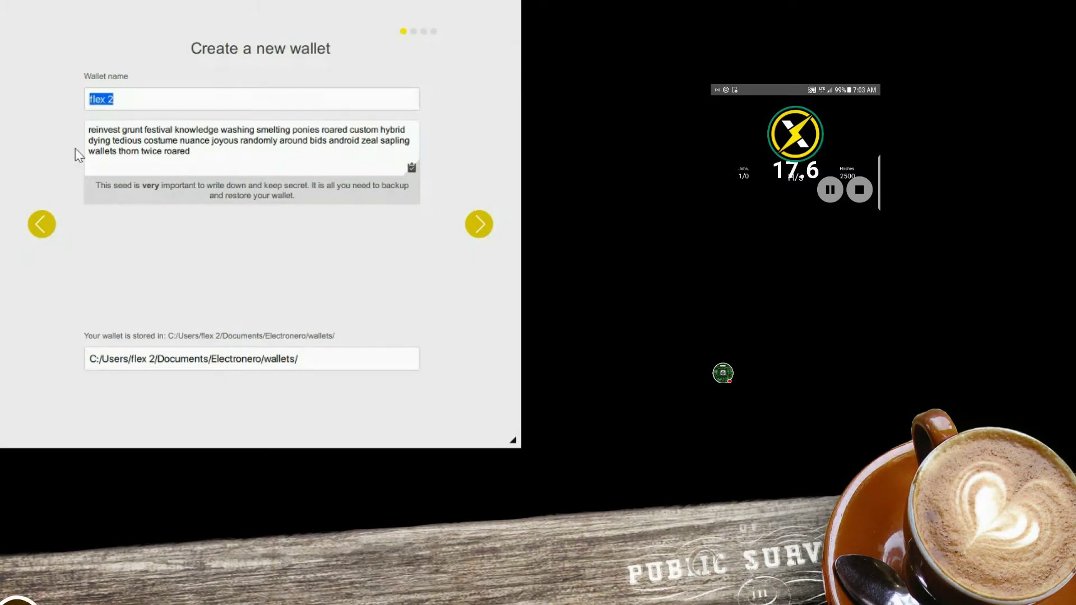
pyautogui.write('pwntech')
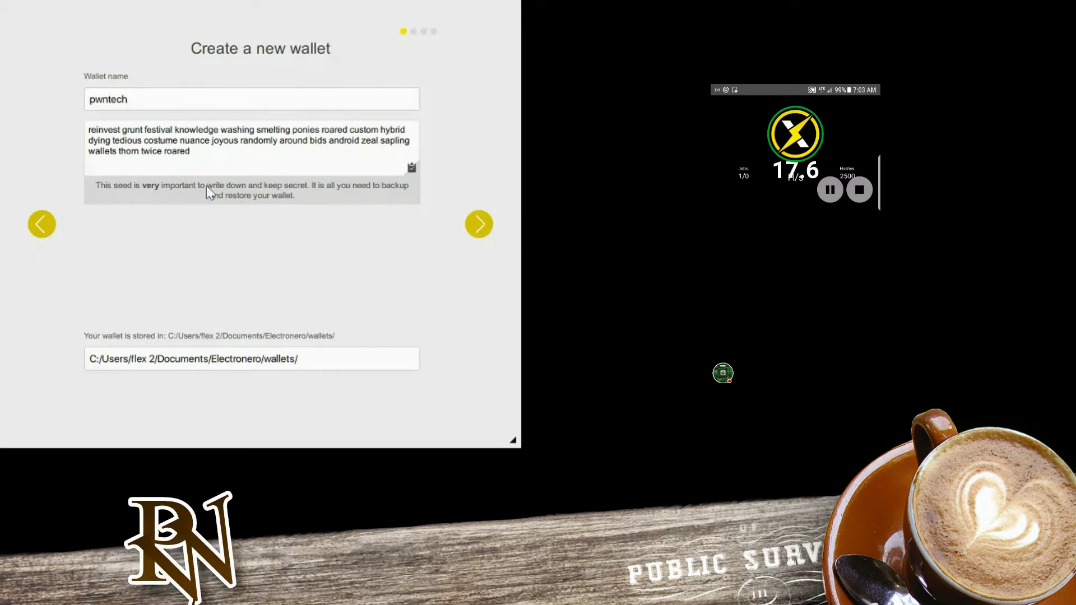
# - Enter a wallet password, then type it again in Confirm password
pyautogui.click(479, 225)
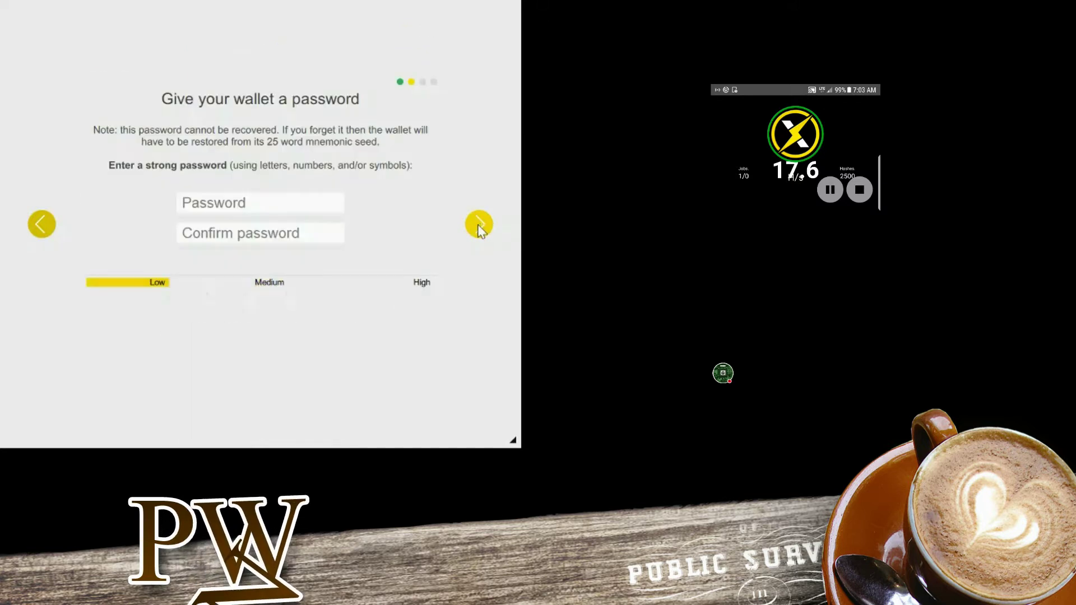
pyautogui.click(241, 203)
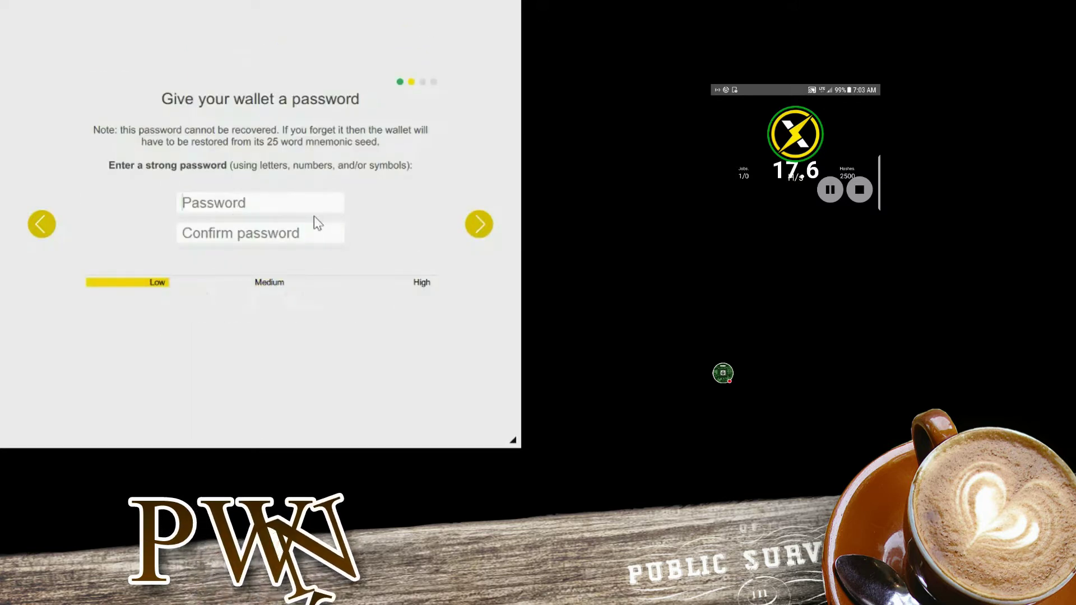
pyautogui.write('•••••••')
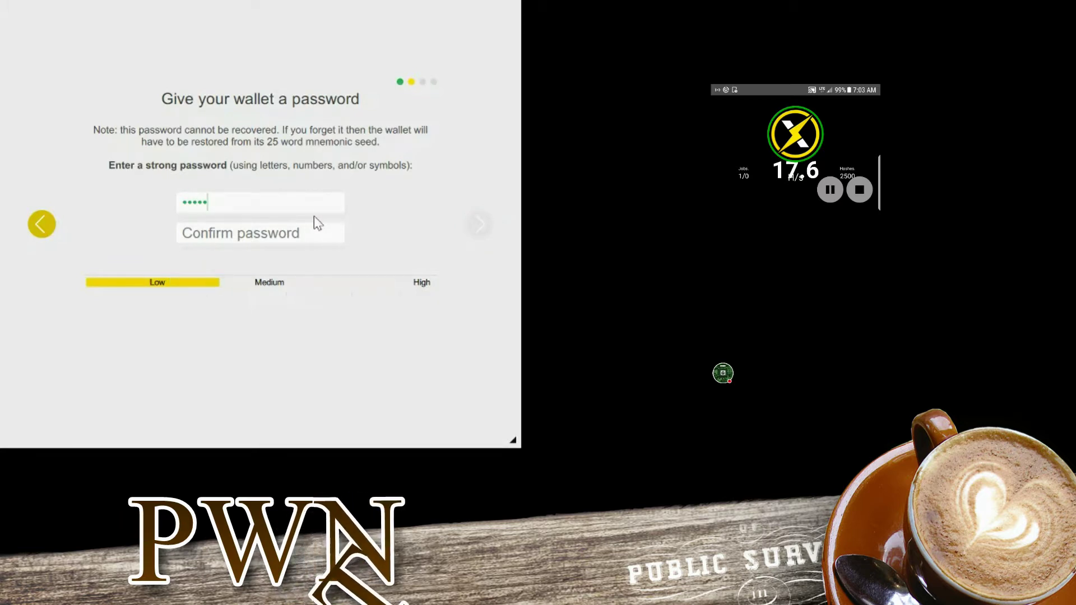
pyautogui.write('•••••')
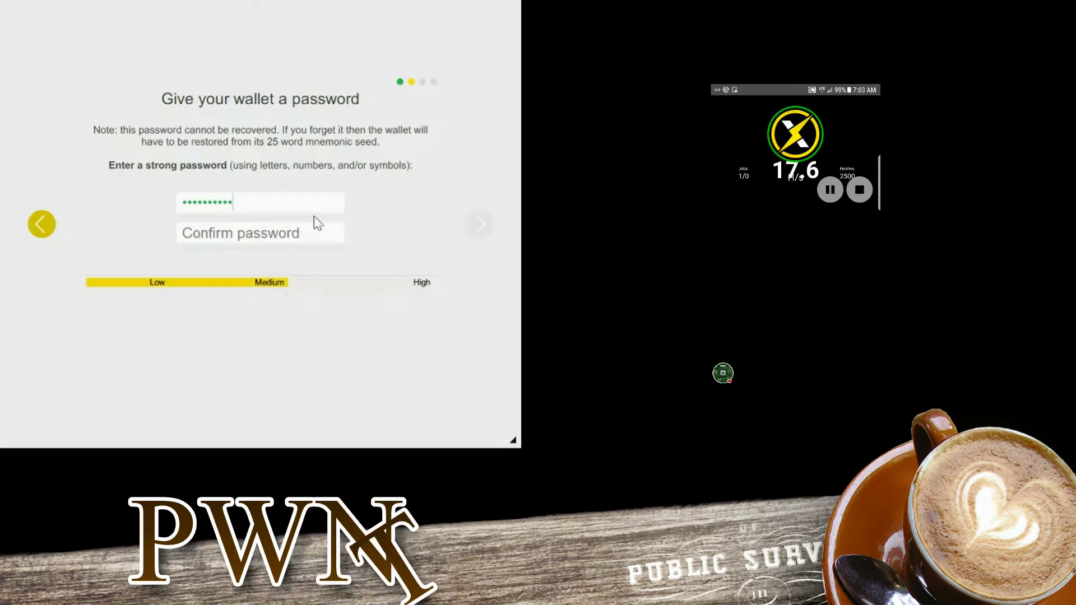
pyautogui.click(313, 232)
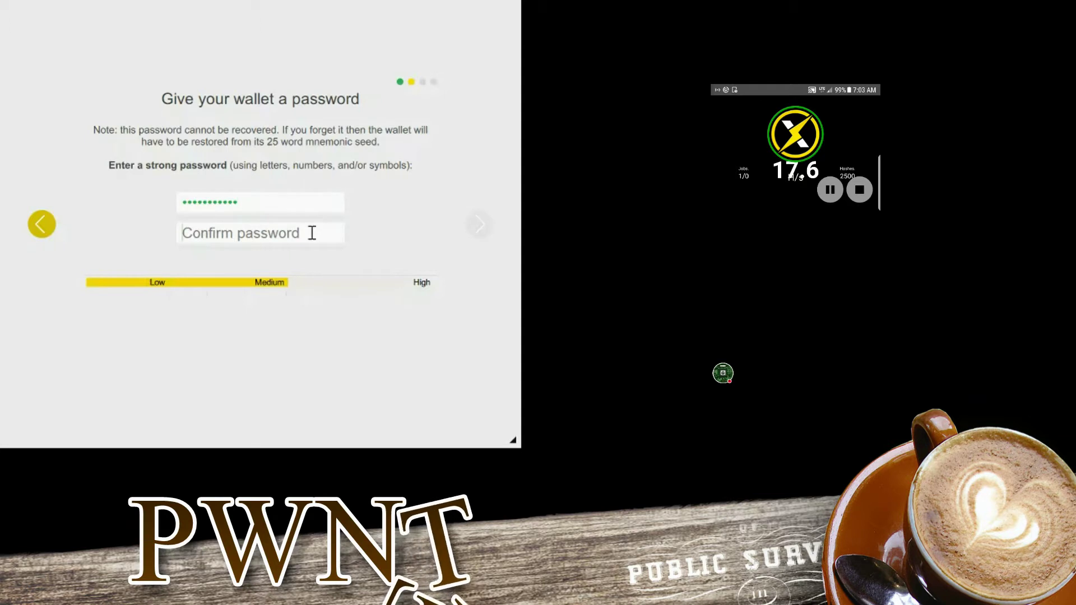
pyautogui.write('••••••')
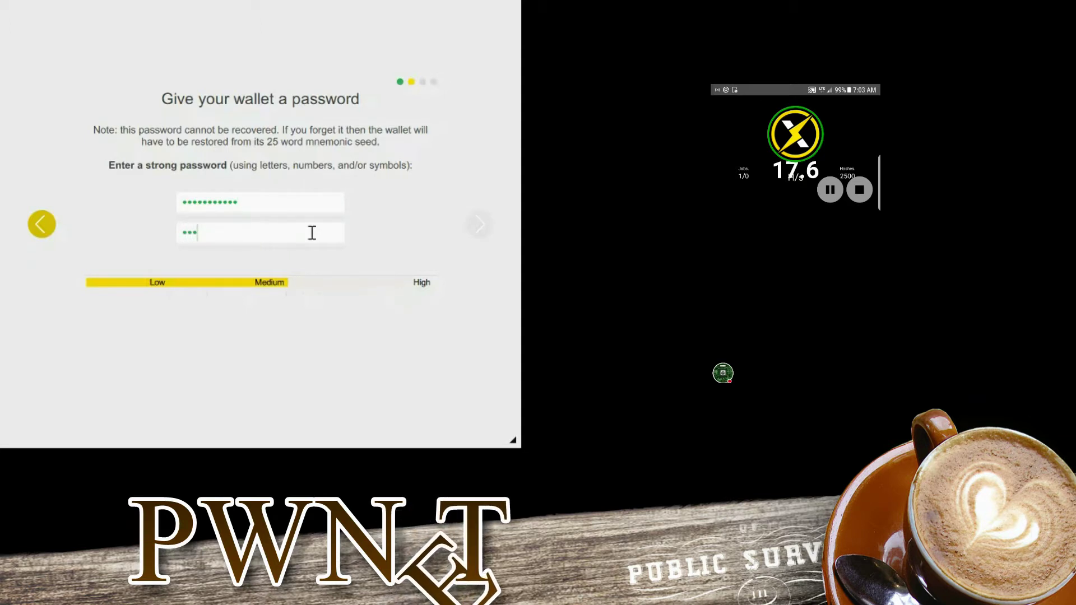
pyautogui.write('••••••')
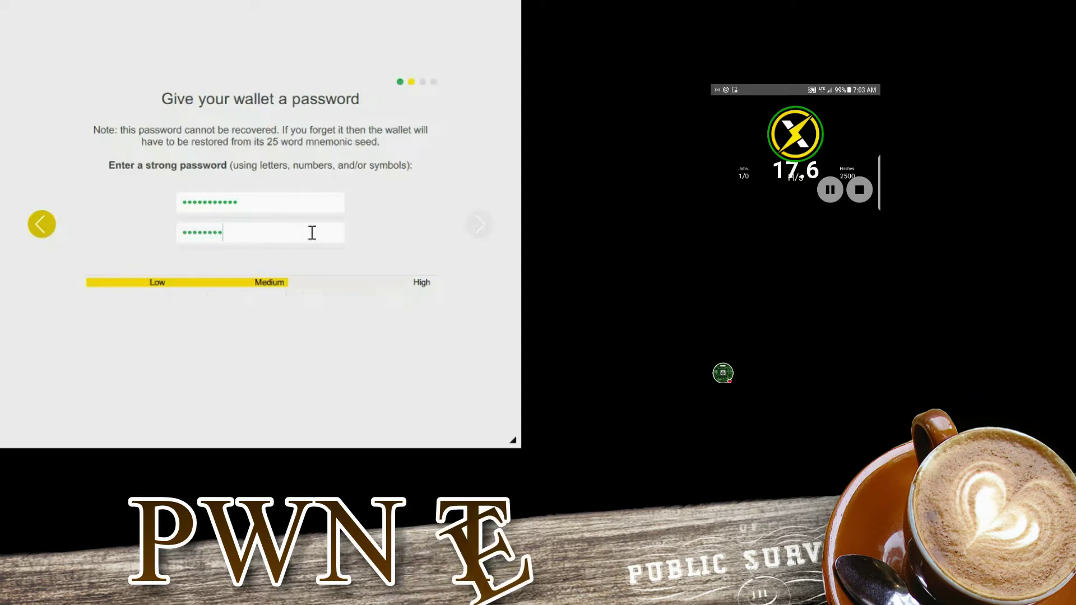
# - Replace node.electronero.org with remote node 149.28.114.38 and change the 20393 port
pyautogui.click(478, 231)
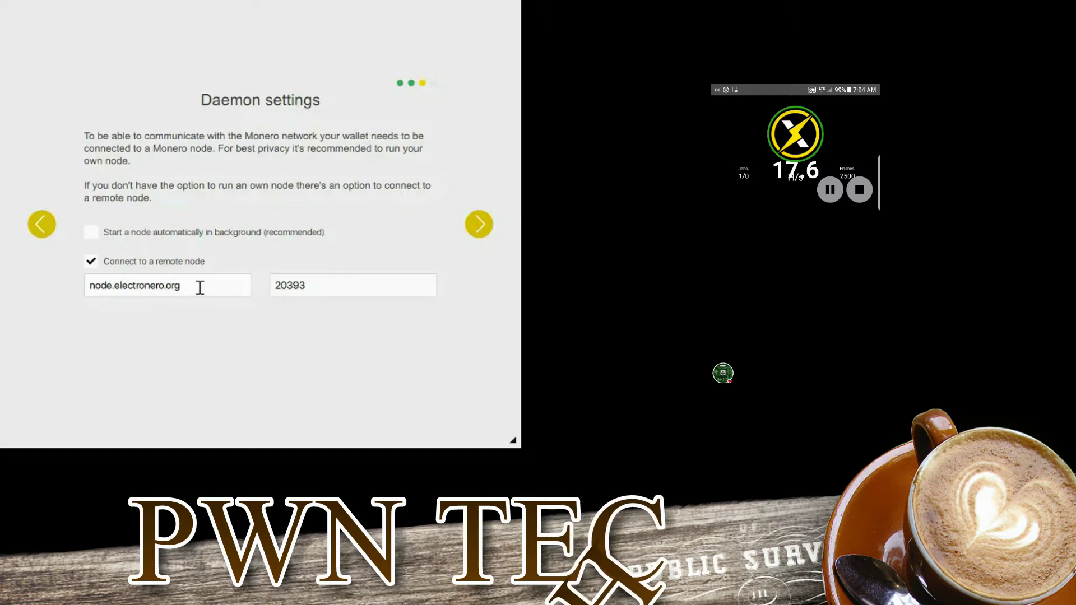
pyautogui.moveTo(187, 289); pyautogui.dragTo(83, 285)
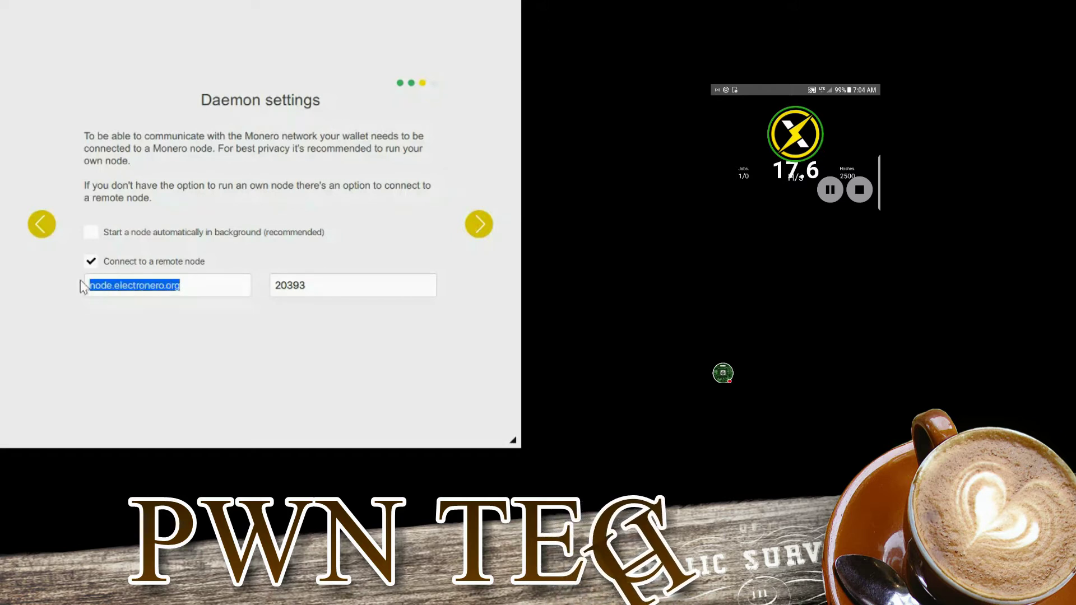
pyautogui.moveTo(336, 285); pyautogui.dragTo(270, 285)
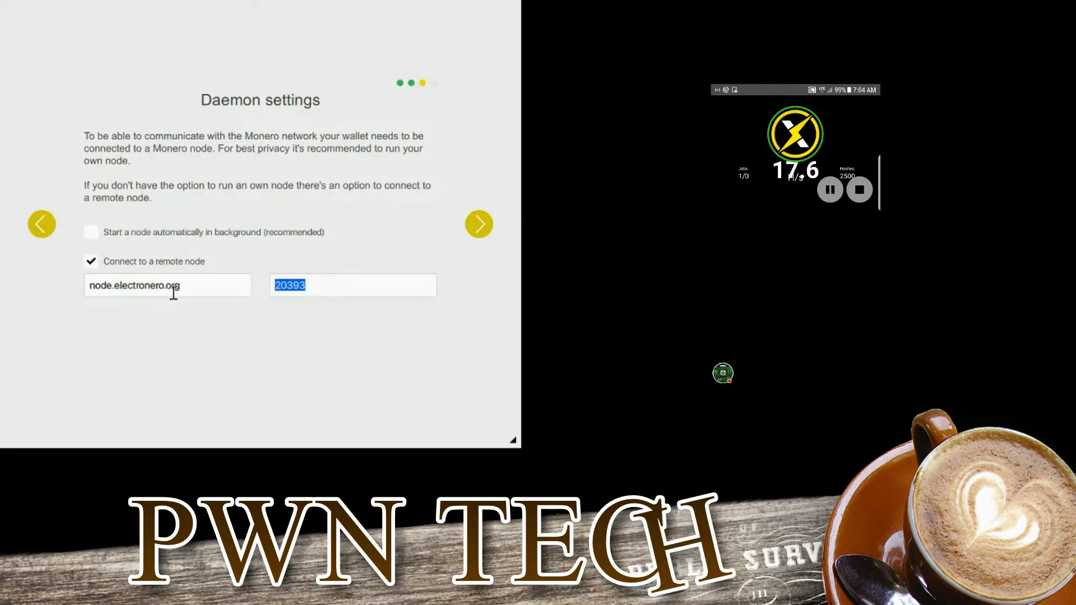
pyautogui.moveTo(195, 290); pyautogui.dragTo(73, 292)
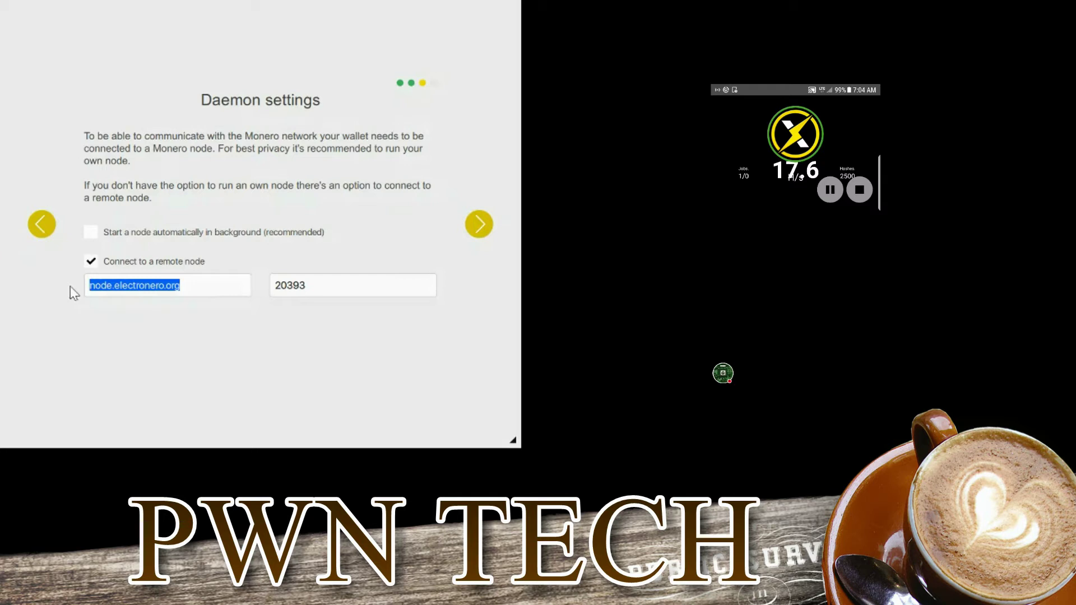
pyautogui.write('149.28.114.38')
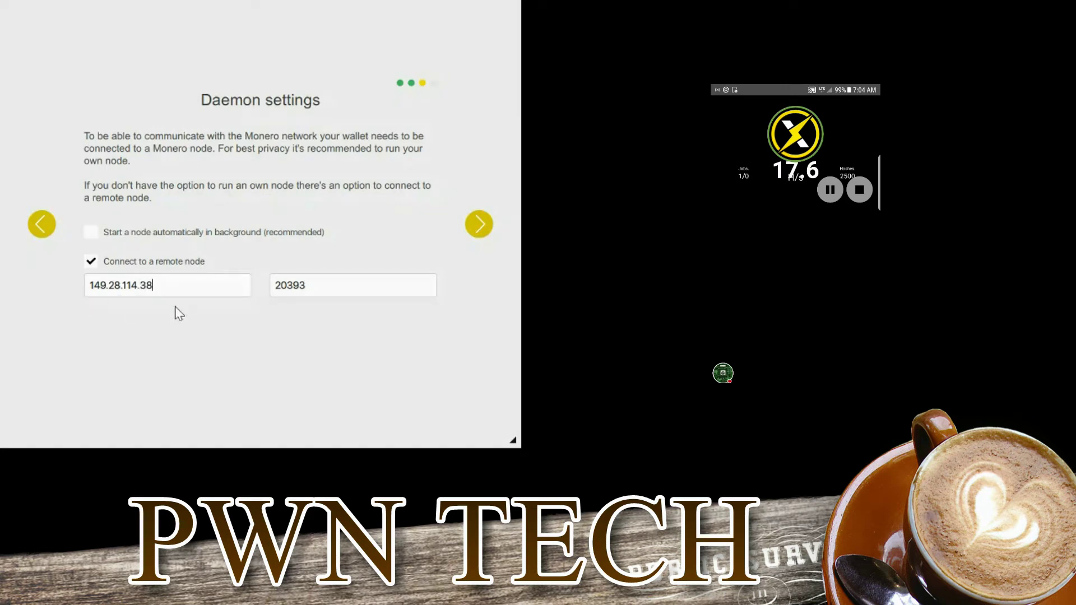
pyautogui.doubleClick(318, 287)
pyautogui.write('2222')
# - Open the finished pwntech wallet and re-expand the Send page's advanced options, keeping ringsize 5
pyautogui.click(491, 224)
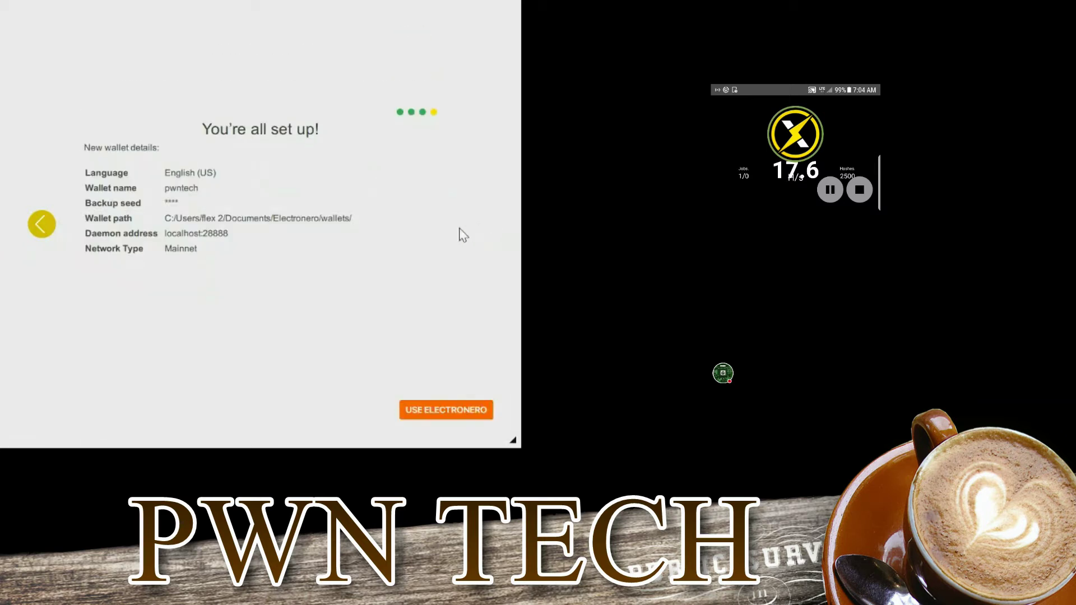
pyautogui.click(436, 415)
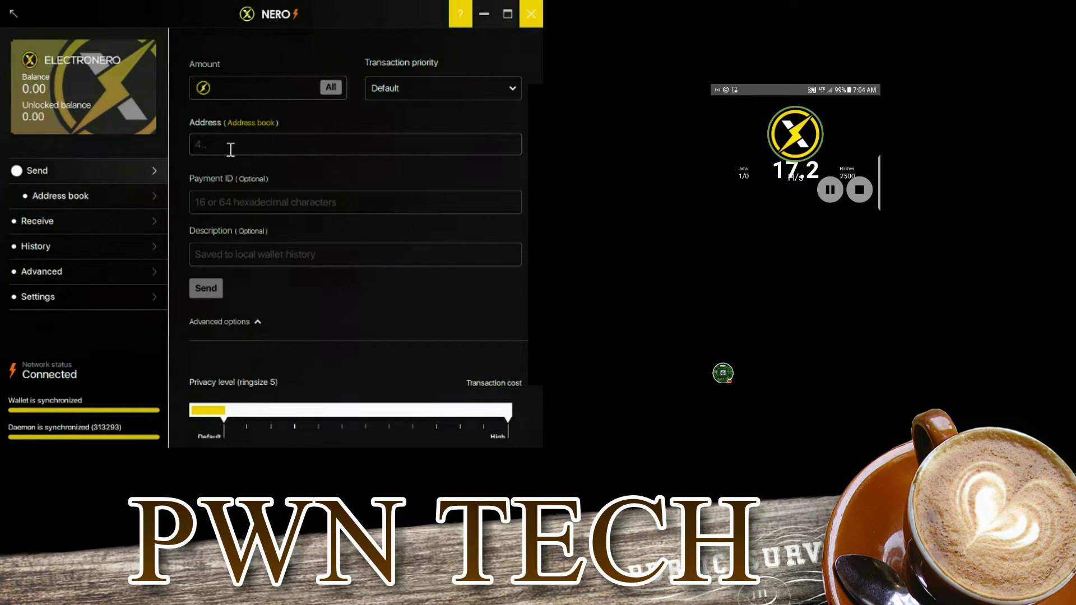
pyautogui.scroll(-4, 276, 307)
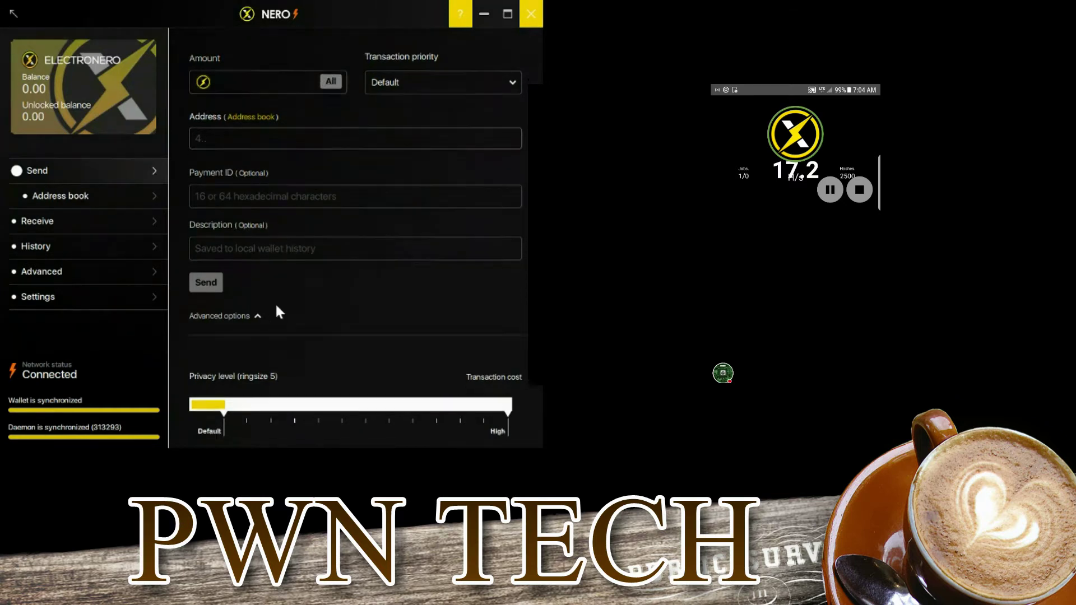
pyautogui.click(247, 194)
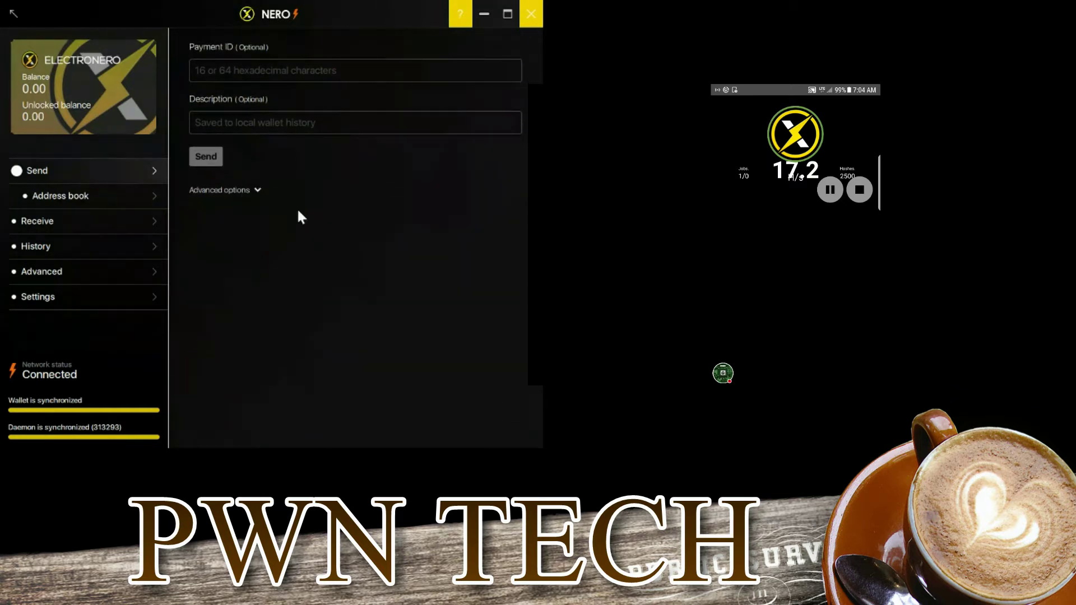
pyautogui.click(242, 188)
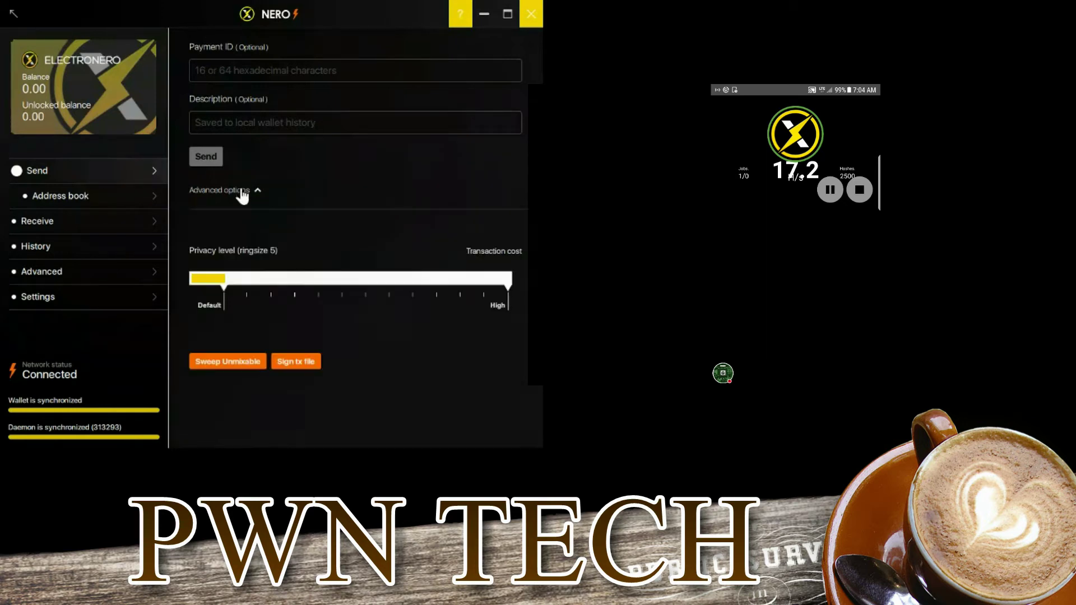
pyautogui.moveTo(245, 296); pyautogui.dragTo(222, 286)
# - Review the receiving address and QR code, then view the empty transaction History
pyautogui.click(116, 222)
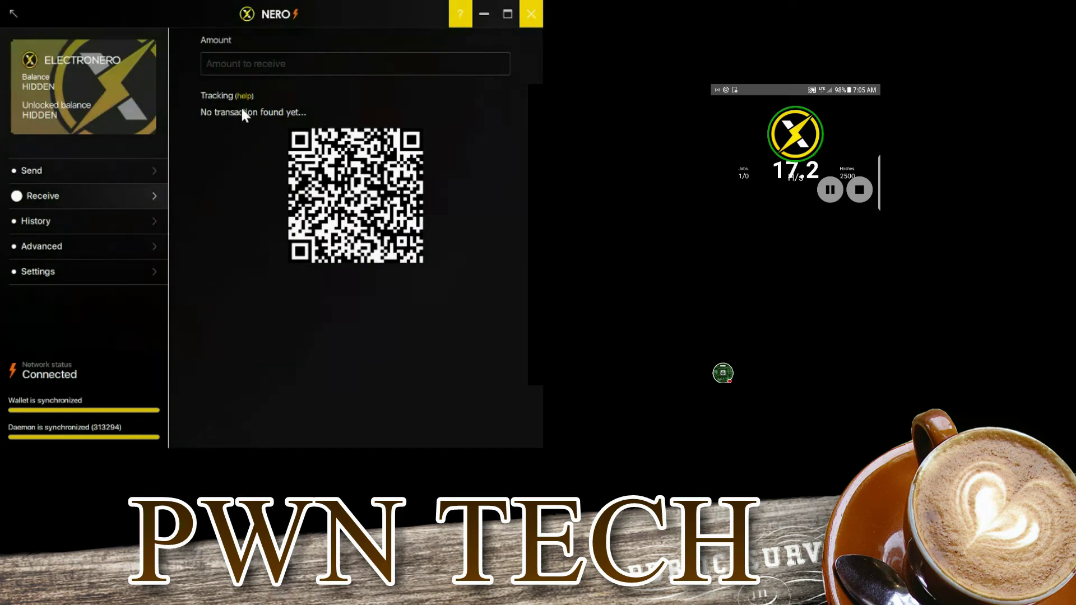
pyautogui.click(257, 66)
pyautogui.scroll(-1, 320, 185)
pyautogui.scroll(4, 319, 185)
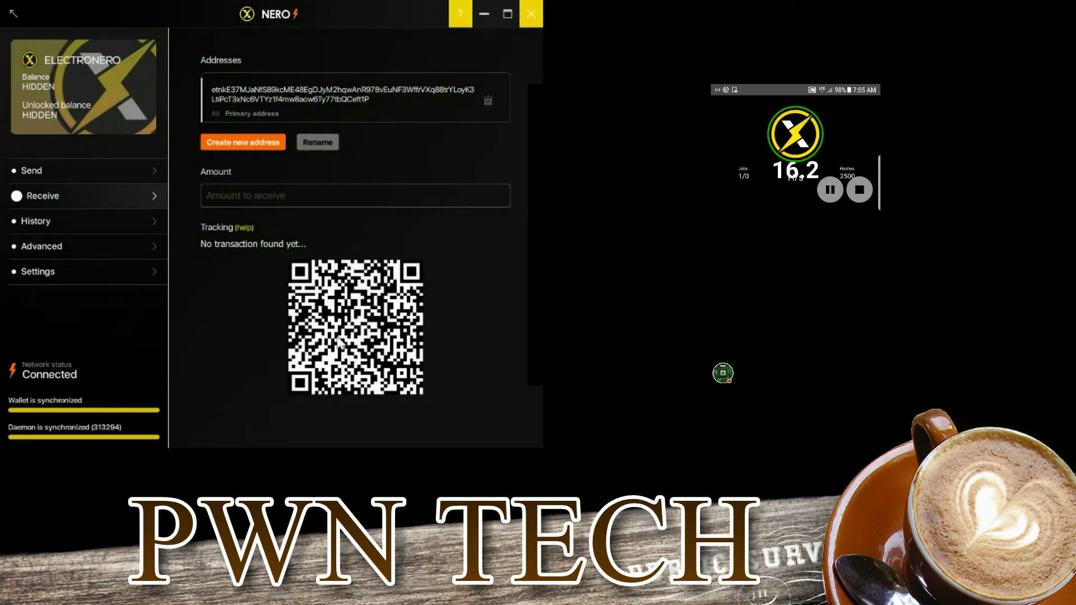
pyautogui.click(70, 230)
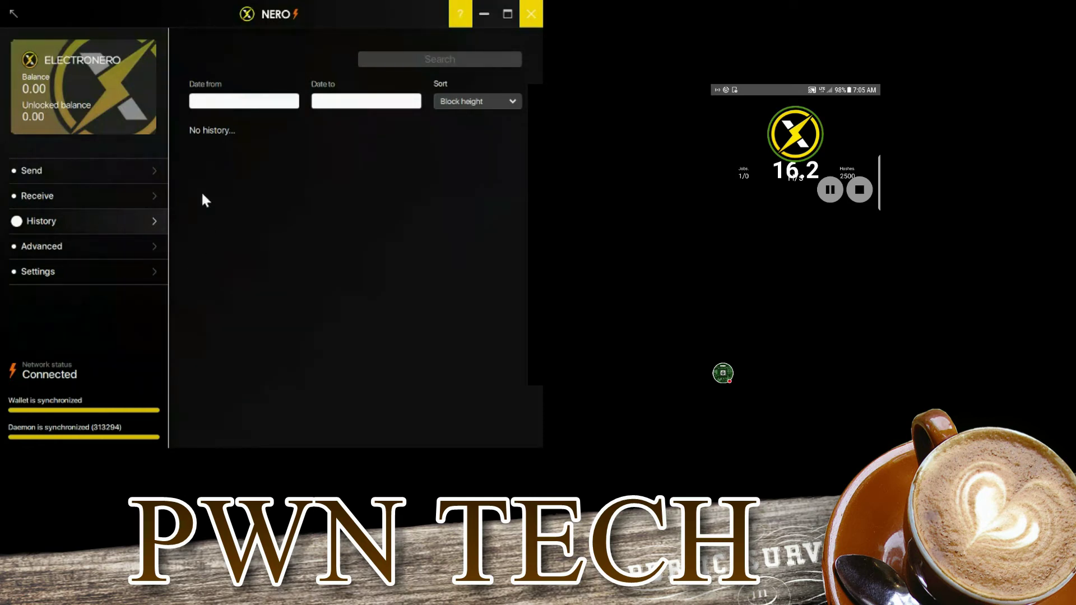
# - Visit Advanced > Mining, then go to the Settings page showing node 149.28.114.38
pyautogui.click(118, 248)
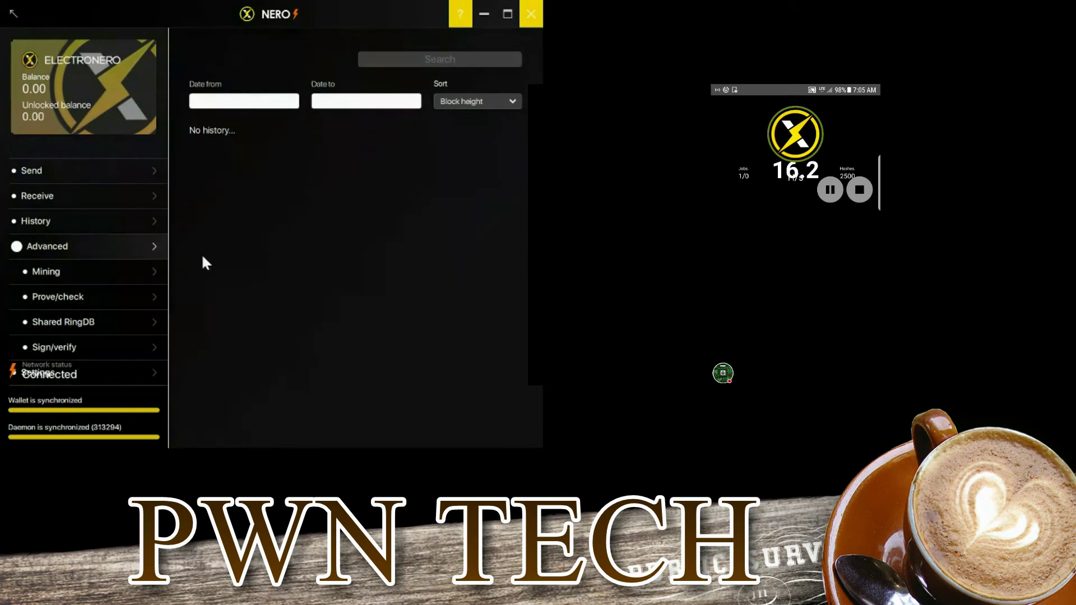
pyautogui.click(98, 277)
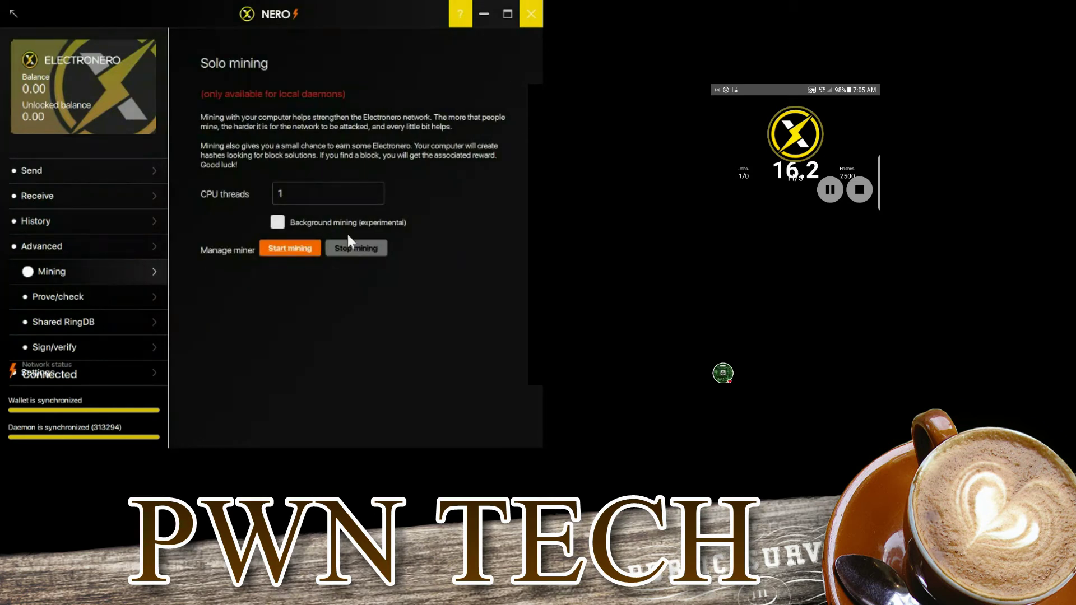
pyautogui.scroll(-1, 96, 359)
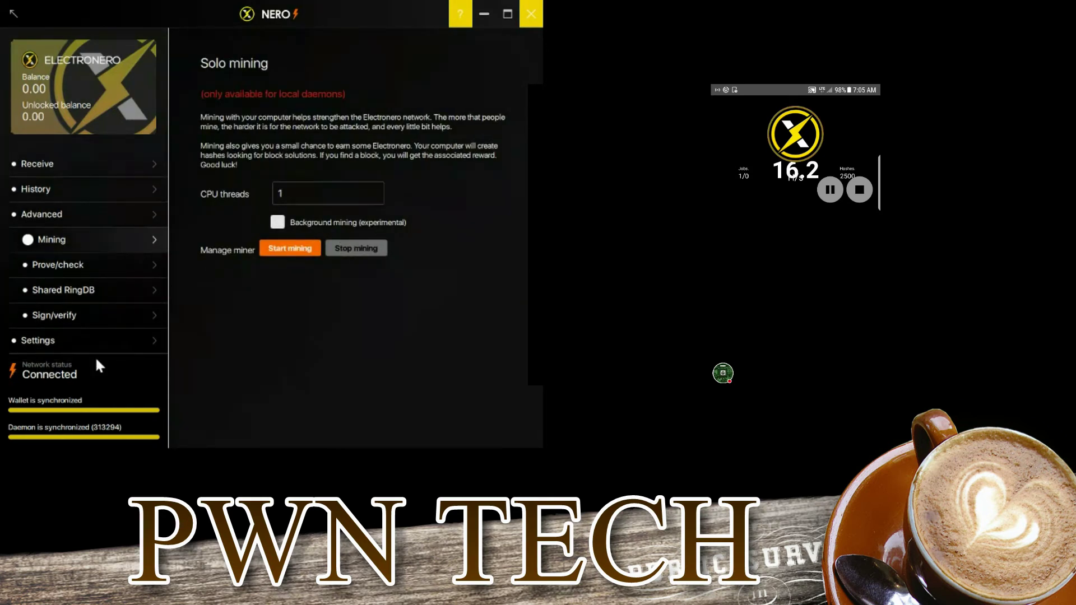
pyautogui.click(74, 340)
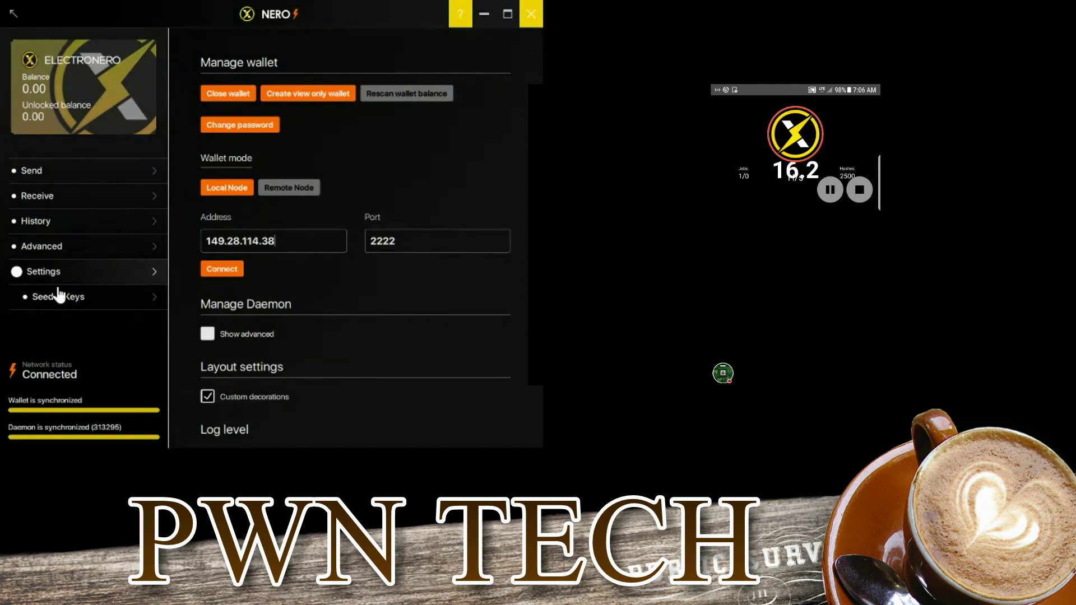
# - Unlock Seed & Keys with the wallet password and scroll through the seed, keys and export QR
pyautogui.click(70, 307)
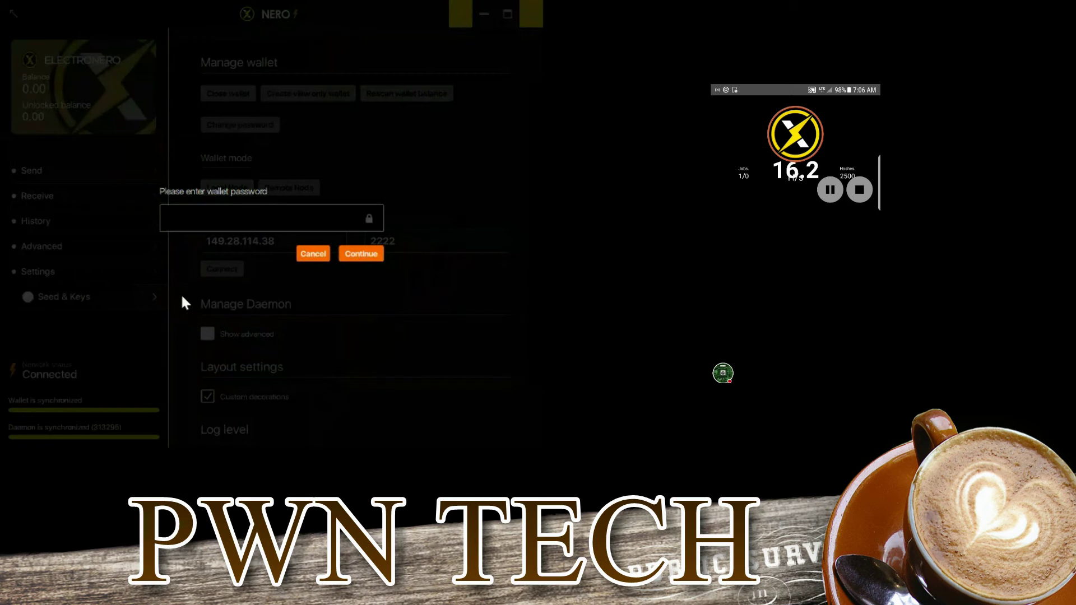
pyautogui.write('***')
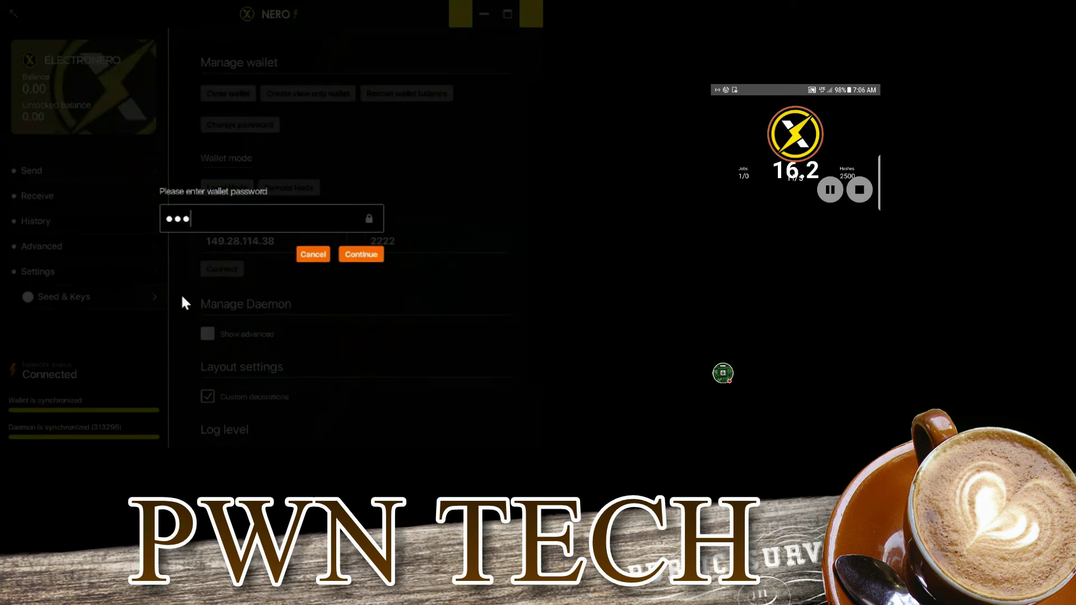
pyautogui.write('********')
pyautogui.click(371, 255)
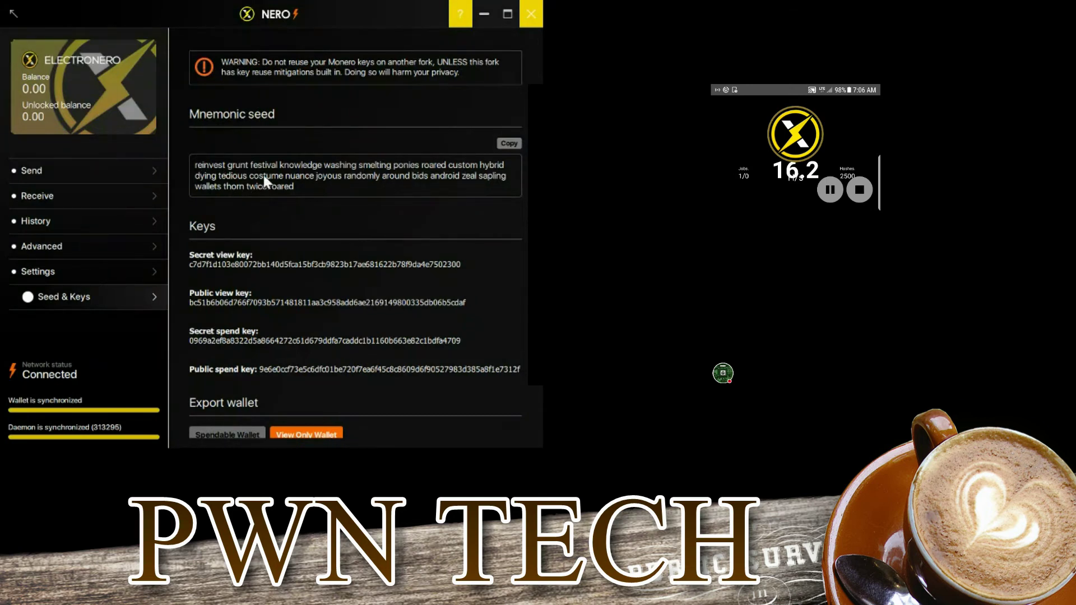
pyautogui.scroll(-2, 403, 207)
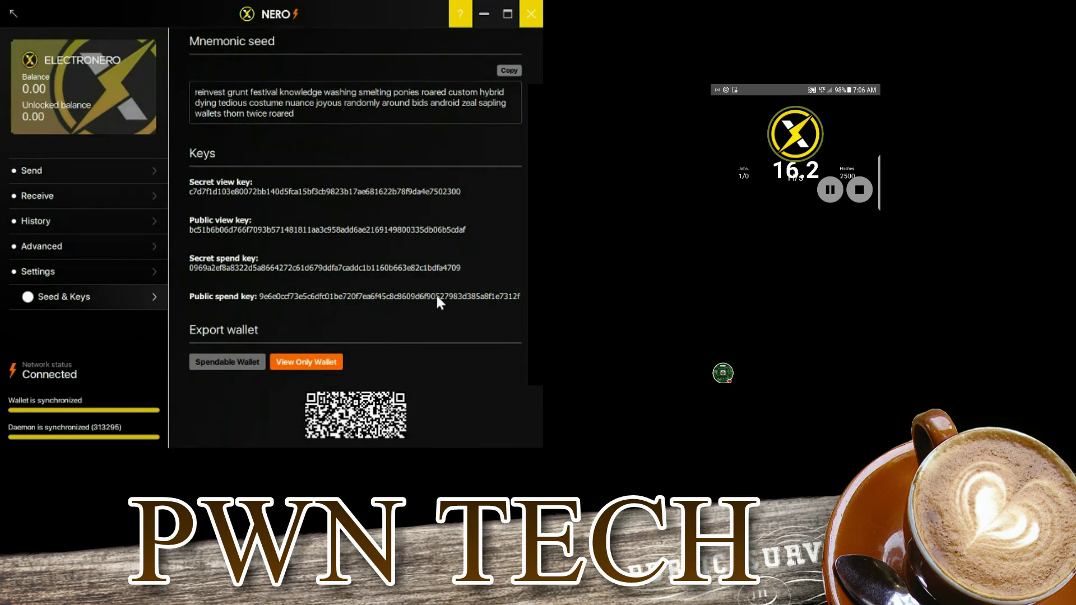
pyautogui.scroll(-2, 295, 256)
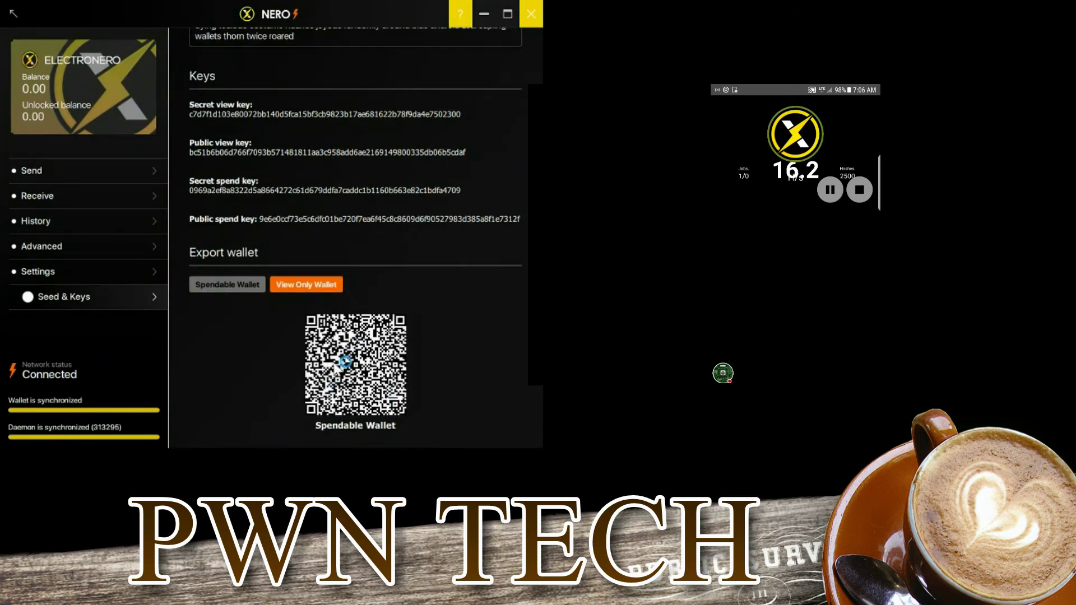
pyautogui.scroll(4, 307, 352)
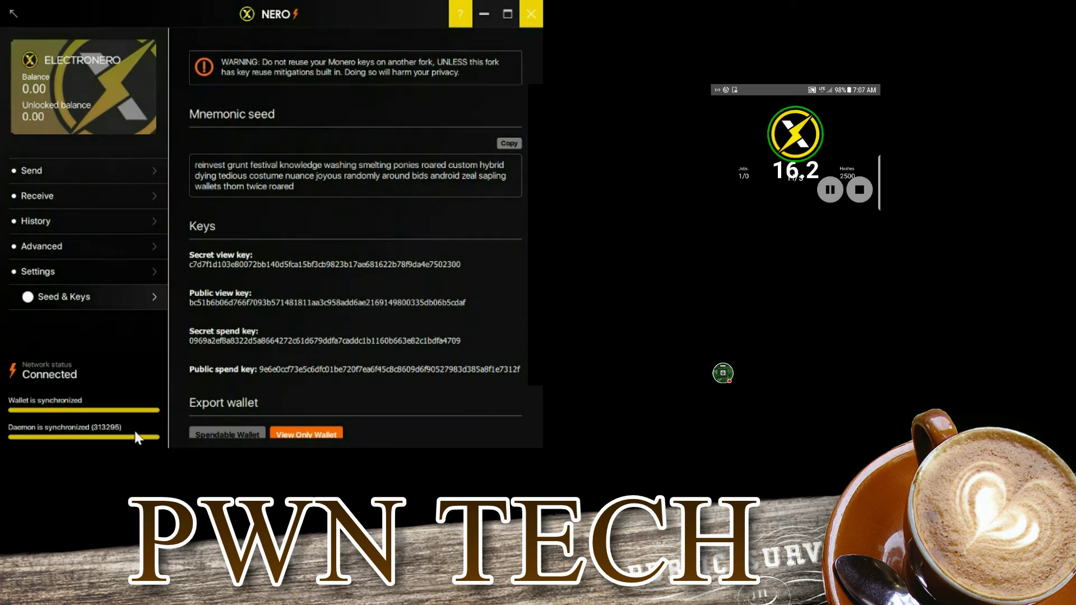
# - Return to the Send page and scroll through its empty fields and ringsize 5 setting
pyautogui.click(76, 177)
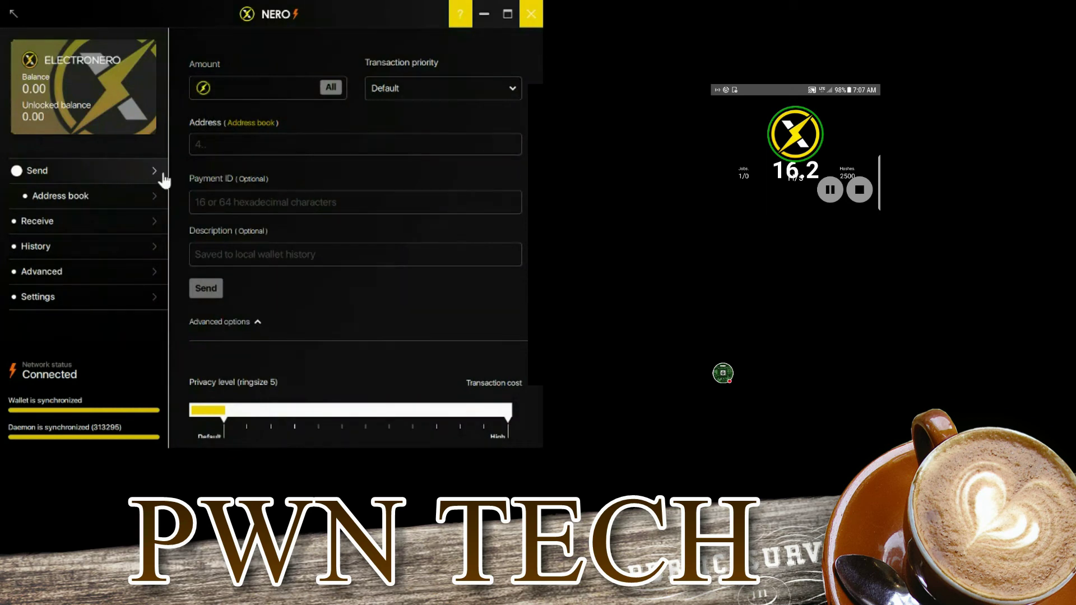
pyautogui.scroll(-3, 246, 168)
pyautogui.scroll(-1, 247, 170)
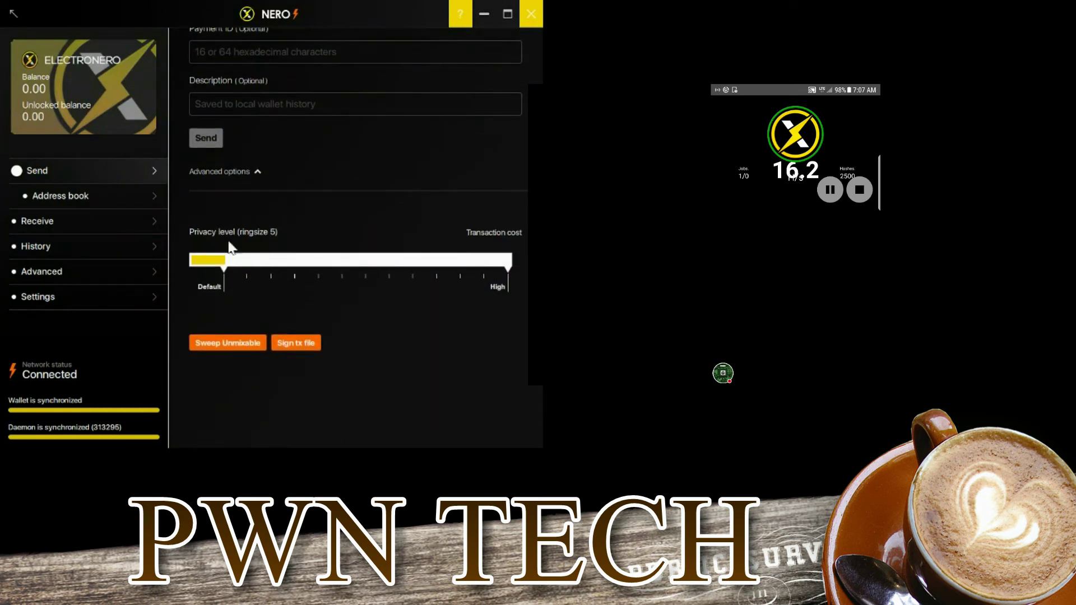
pyautogui.scroll(4, 224, 235)
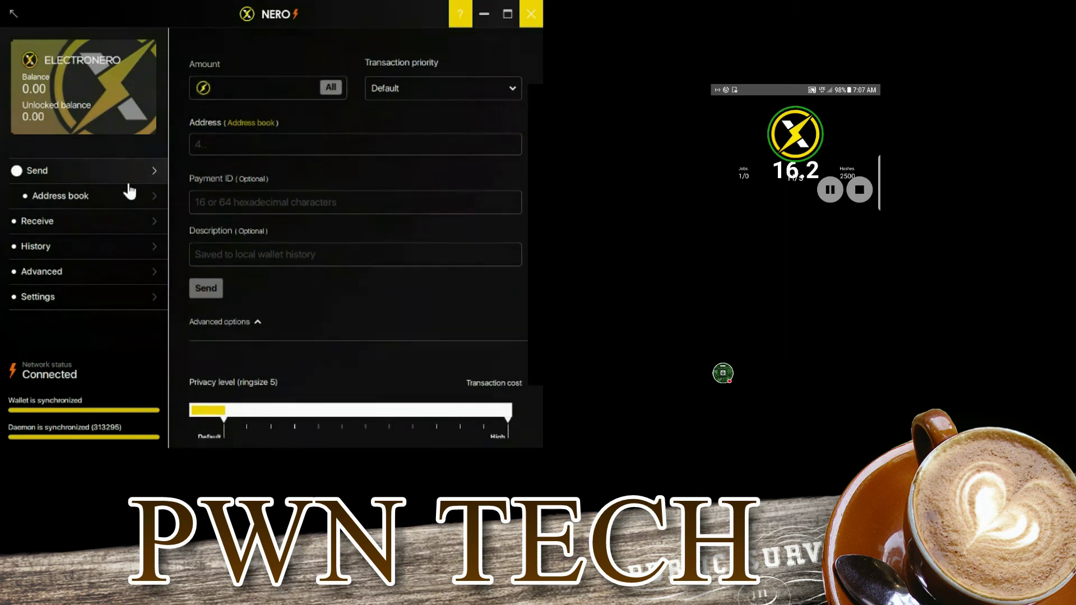